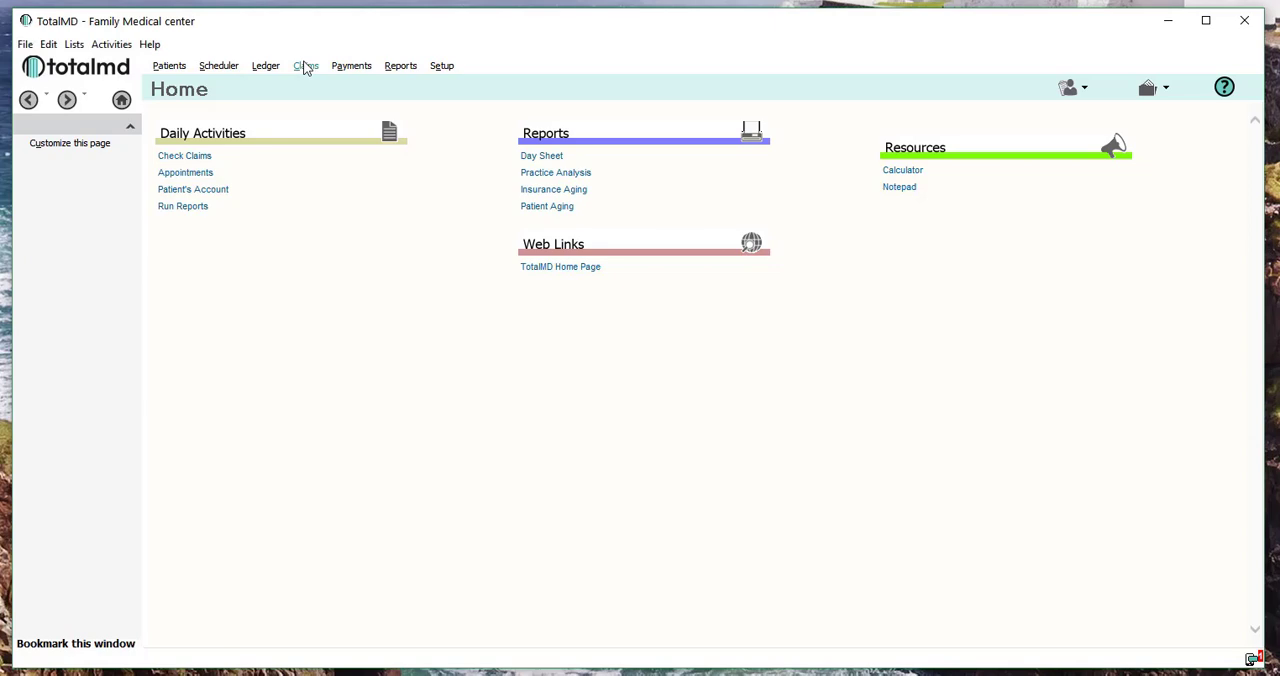
Open the claim list and filter it to the primary claim status Failed Claim Validation.
click(305, 66)
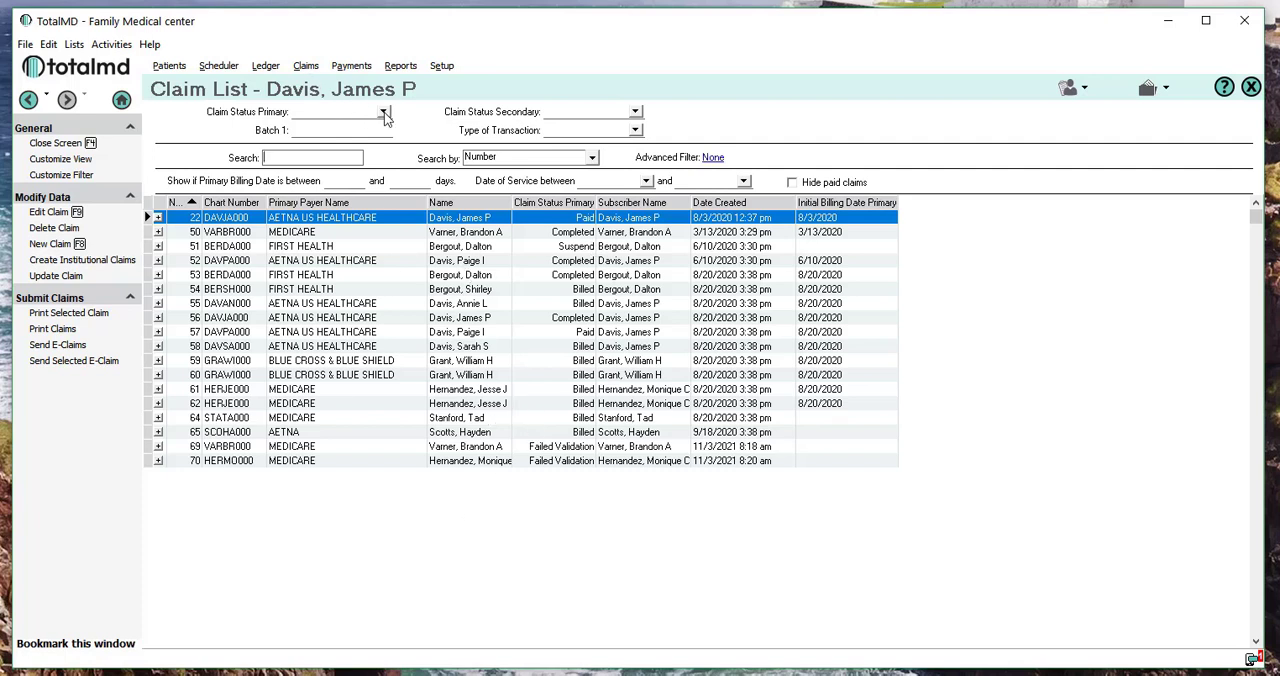
click(383, 112)
click(350, 149)
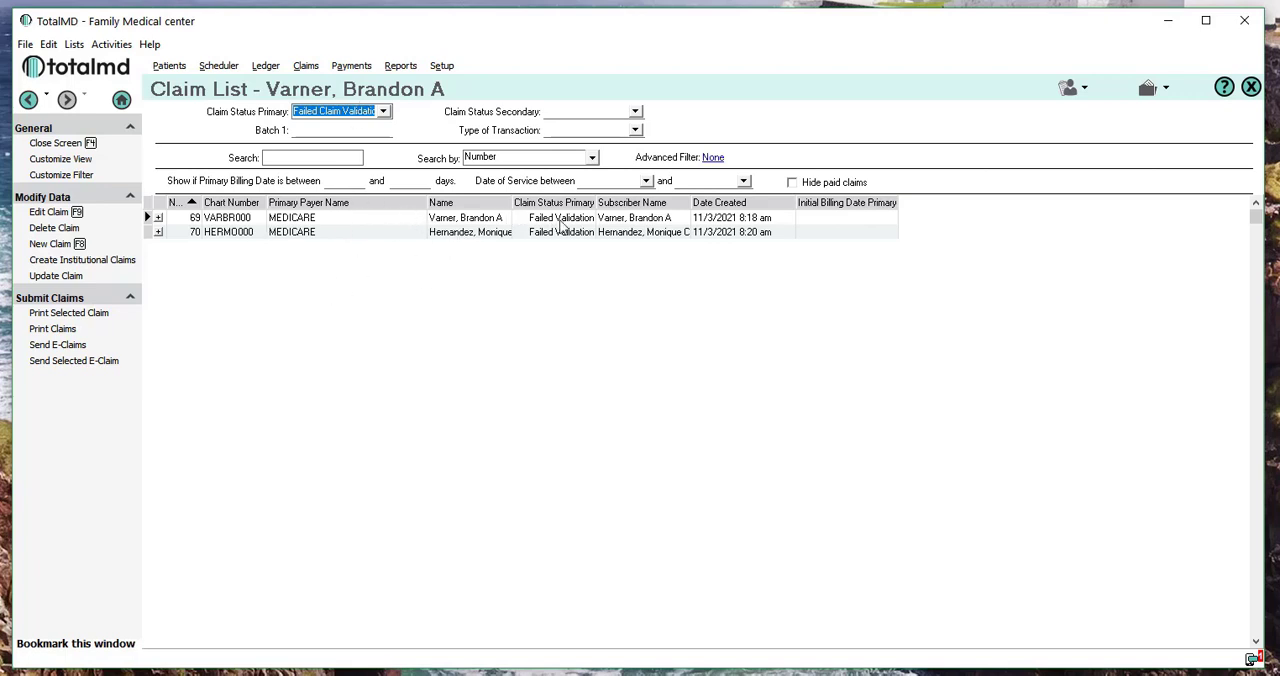
Open the first failed claim and review its validation message and the federal tax ID box on the CMS-1500 form.
click(478, 220)
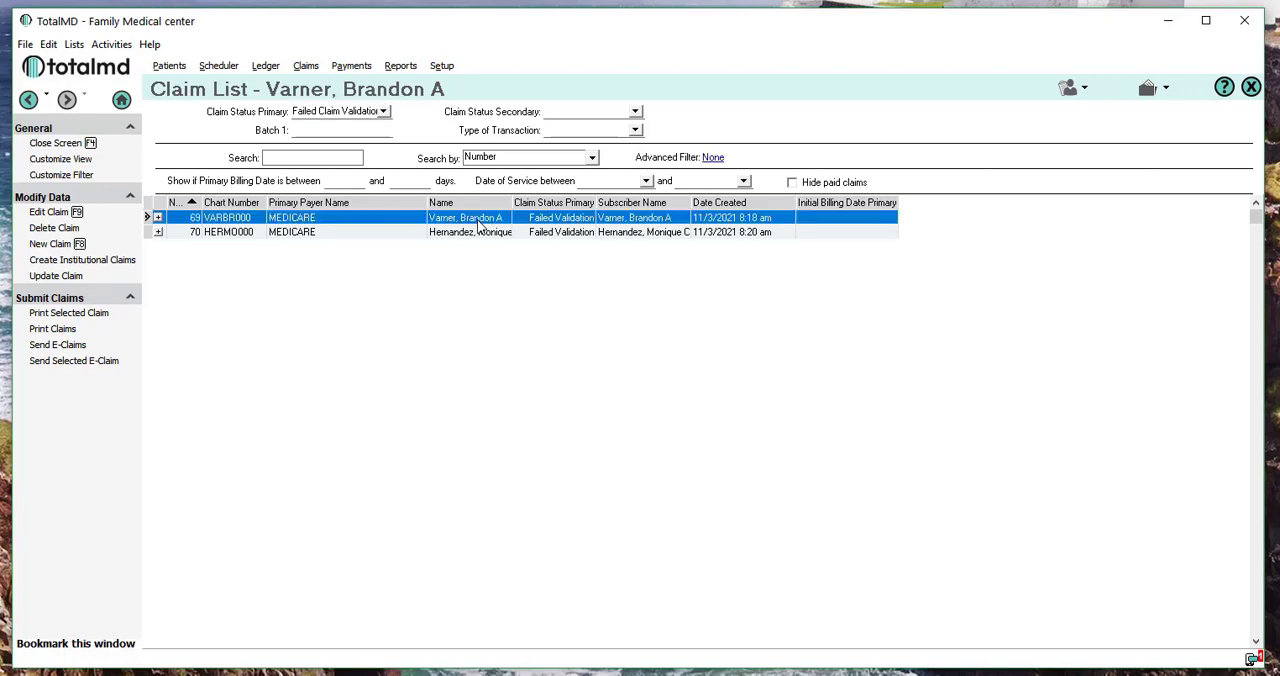
double_click(478, 220)
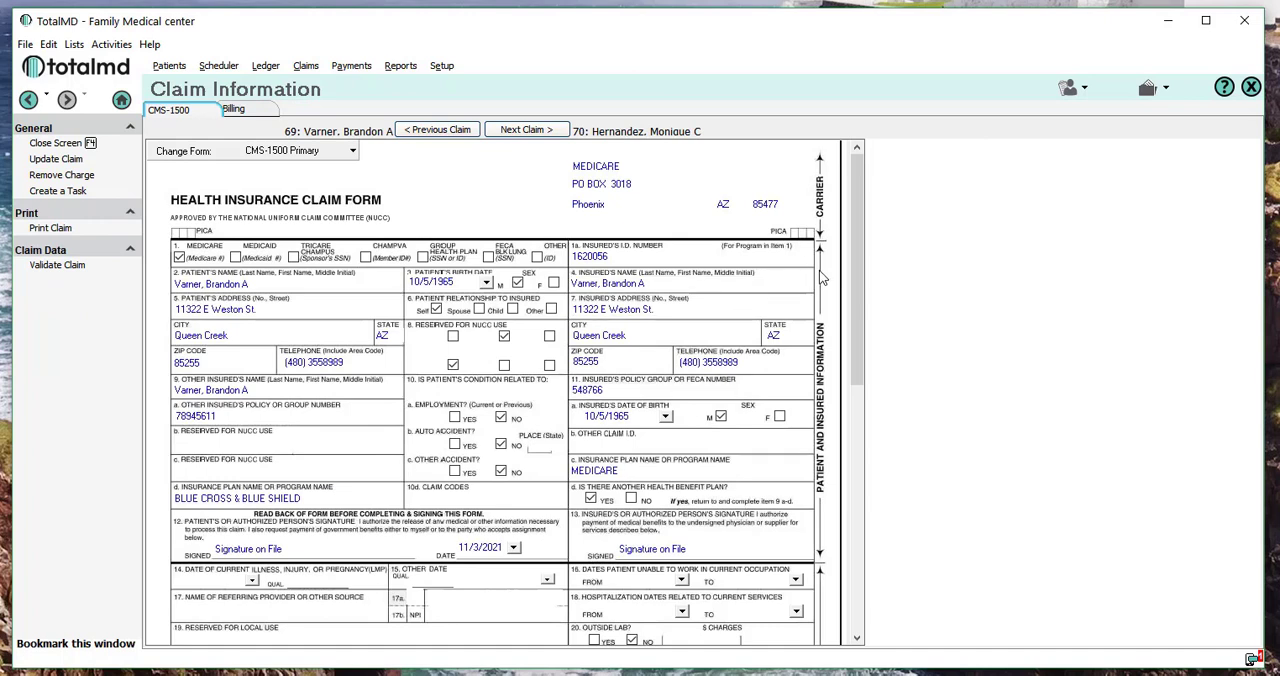
drag(857, 300, 905, 287)
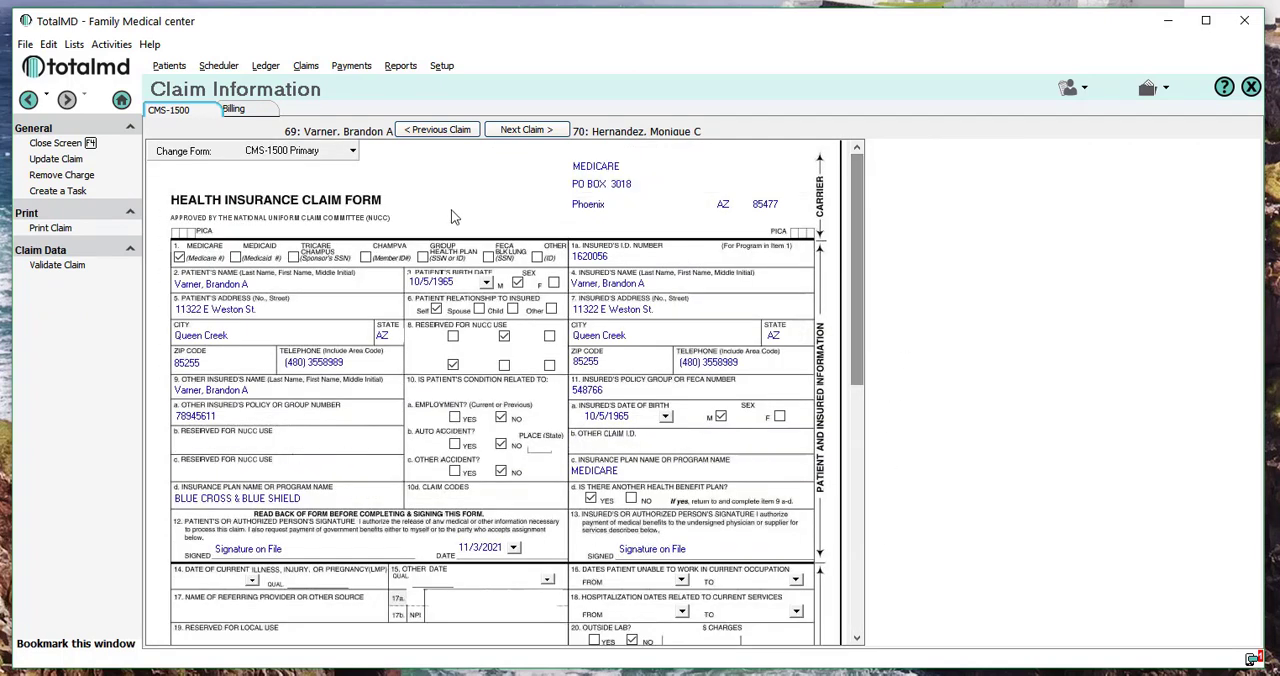
click(238, 110)
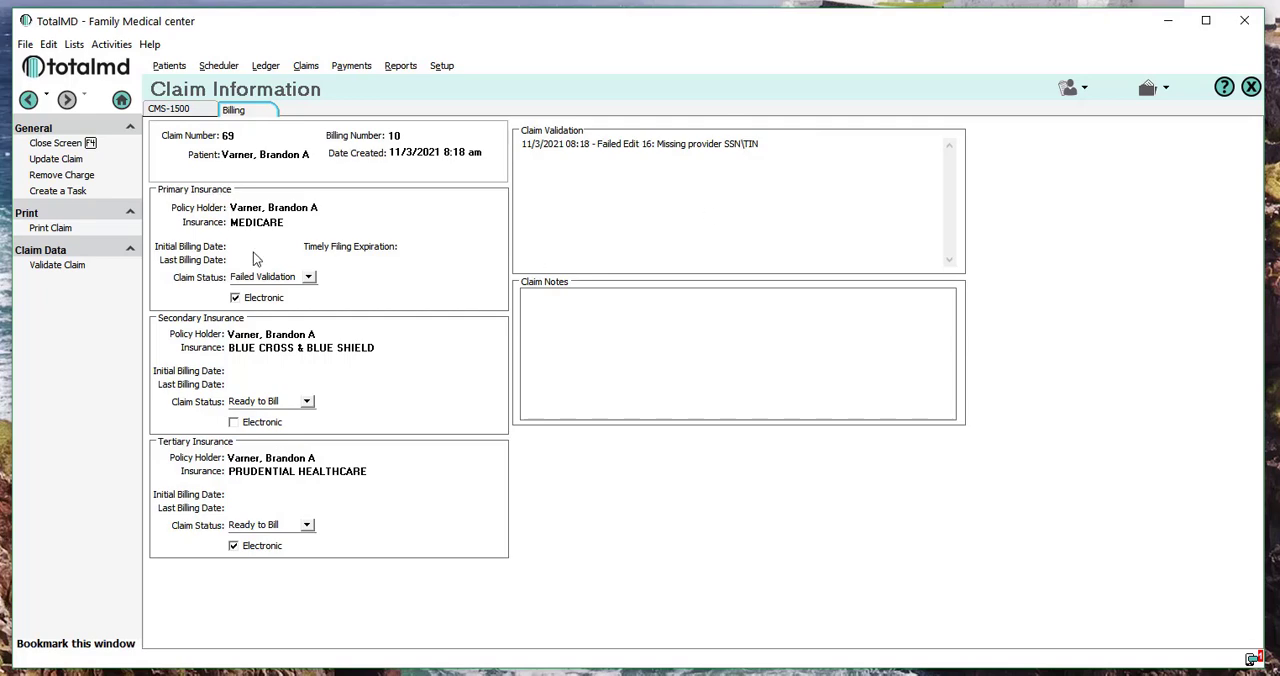
click(168, 109)
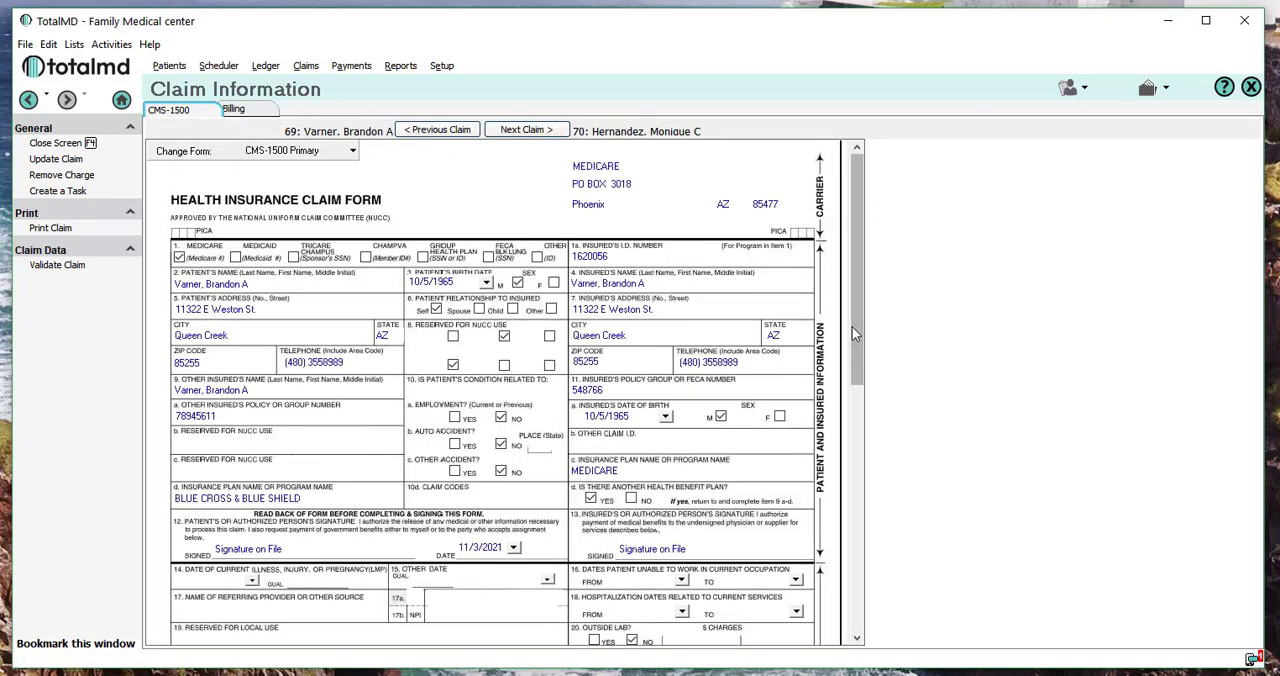
drag(852, 326, 831, 579)
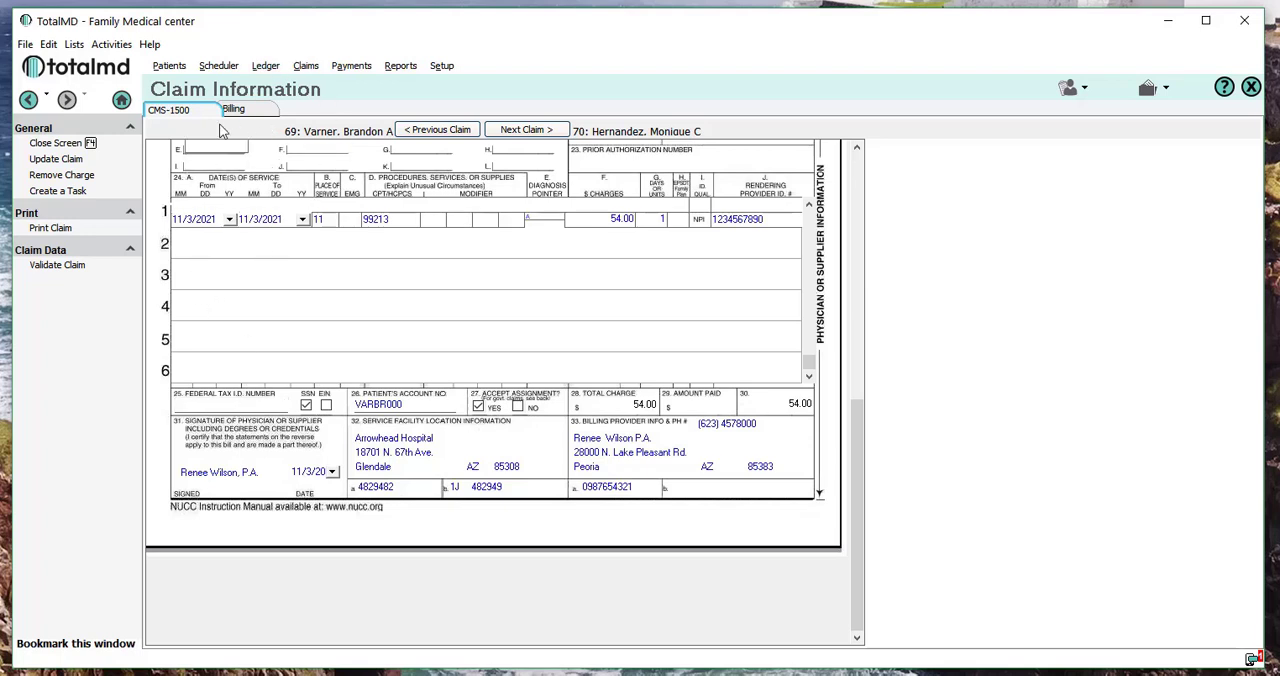
From the patient's ledger, open the ID details of the provider assigned to the 11/3/2021 charge with code 99213.
click(265, 66)
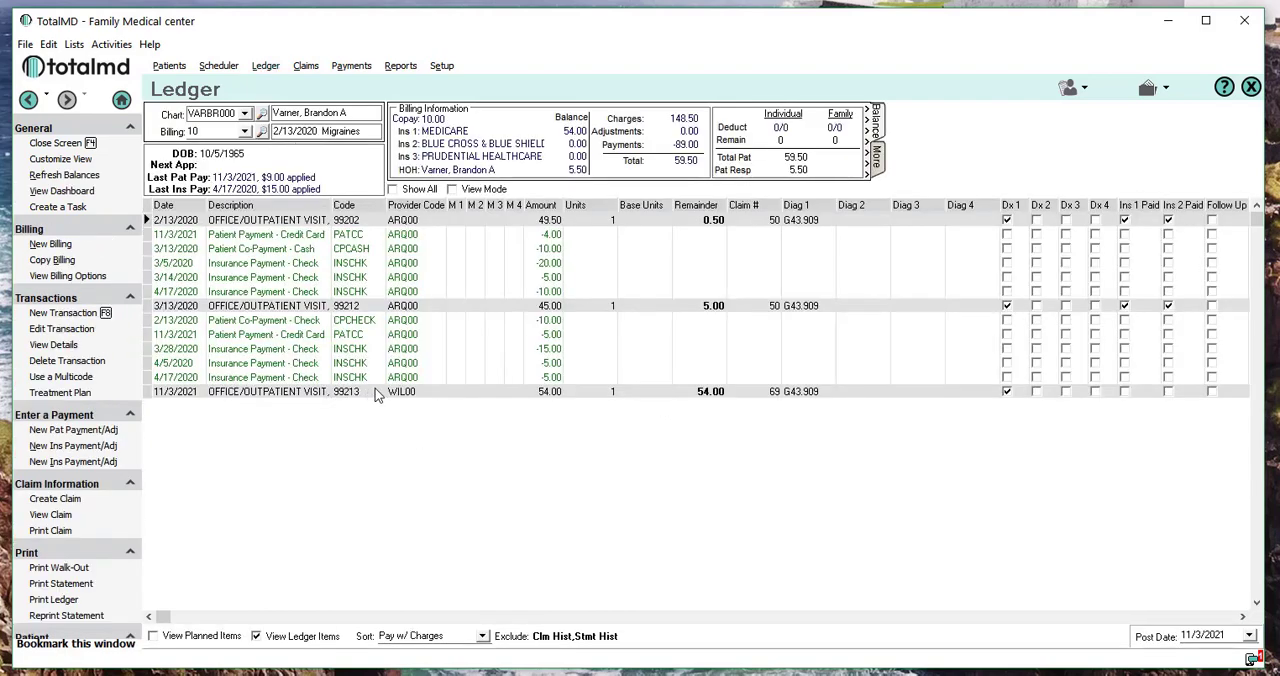
click(397, 395)
right_click(398, 396)
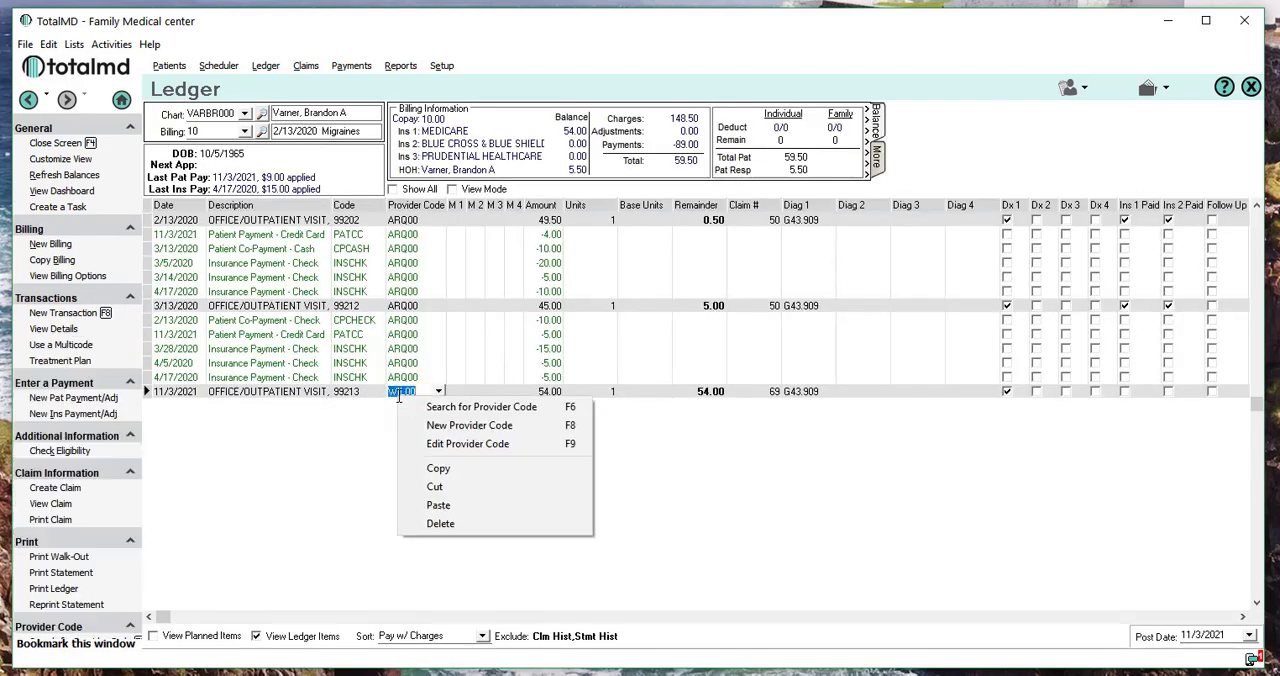
click(440, 445)
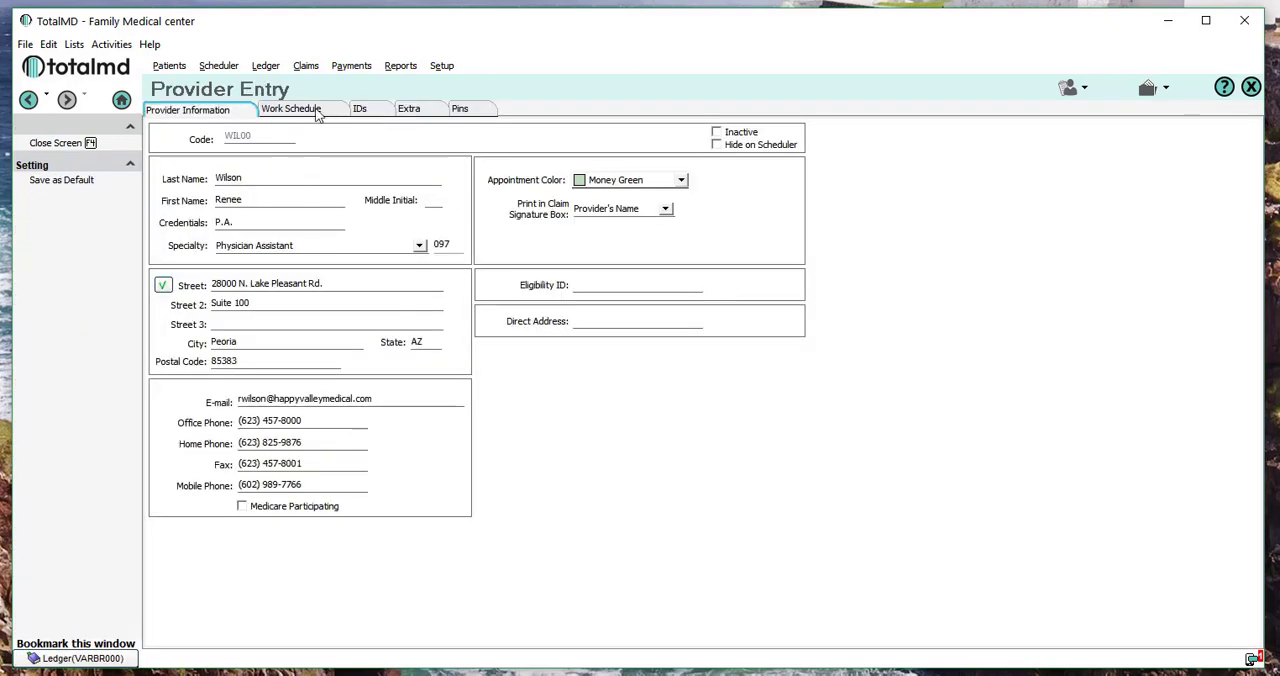
click(376, 114)
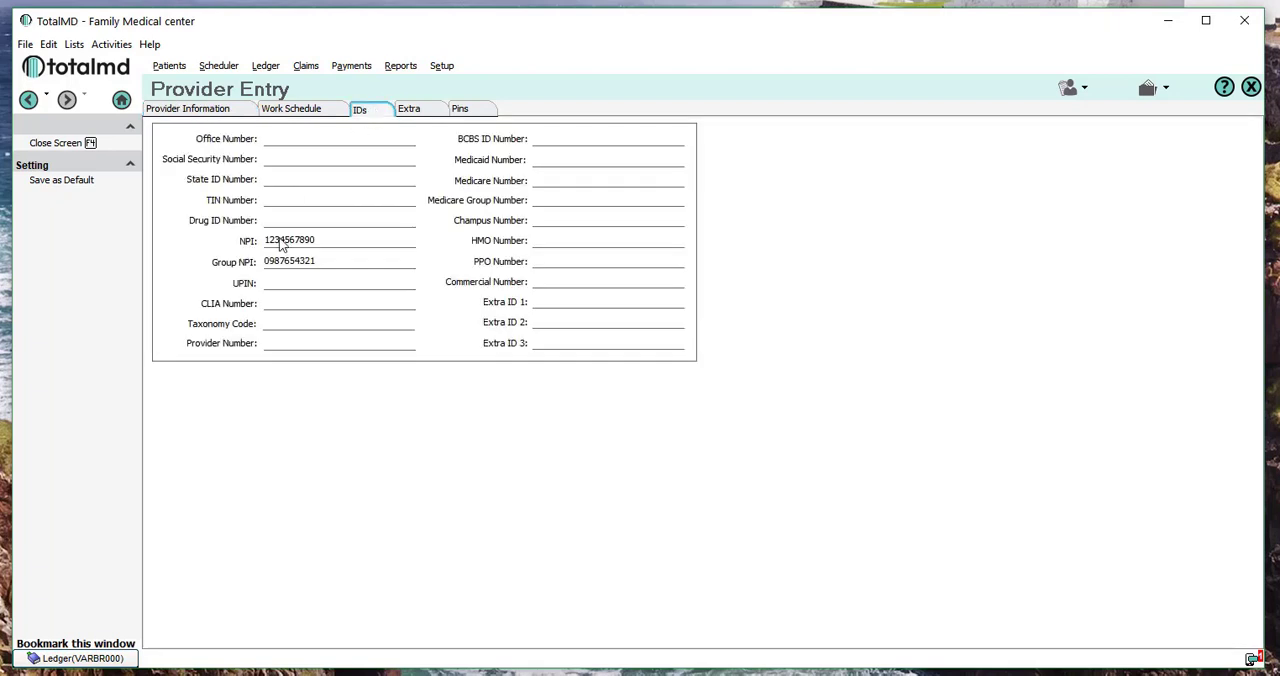
Enter the provider's Social Security number and TIN, save the provider record, and close the ledger.
click(271, 159)
text(111-00-1010)
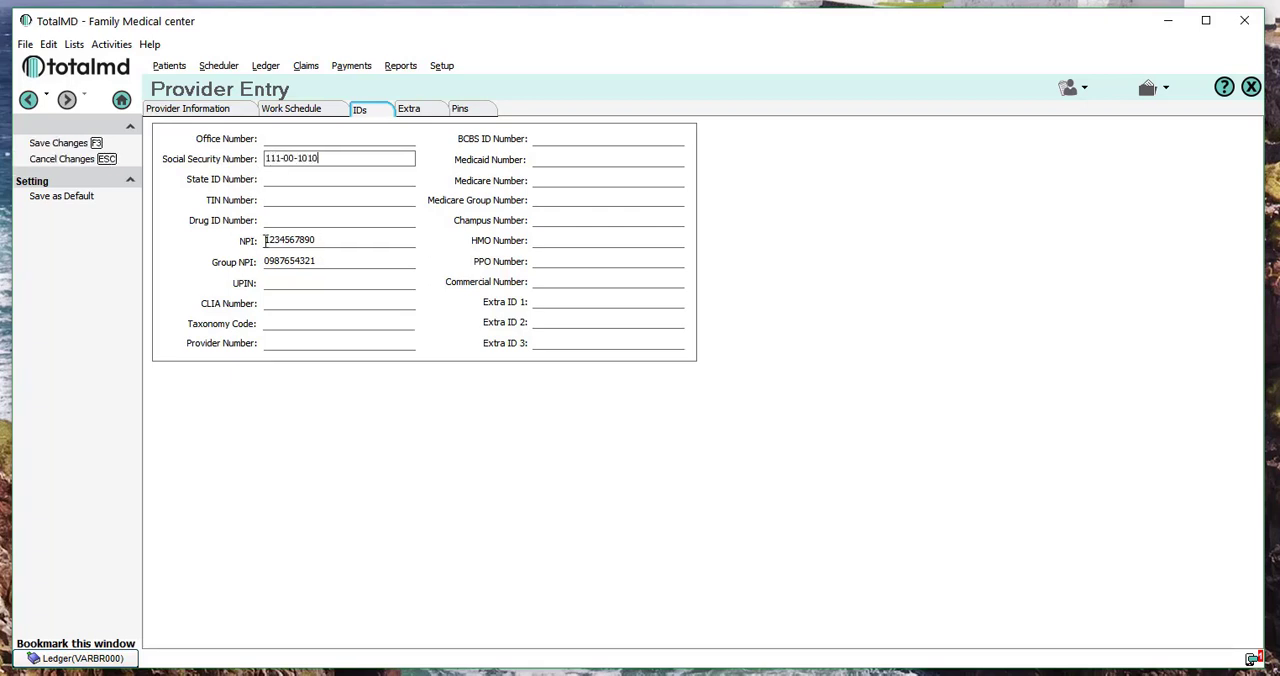
click(285, 200)
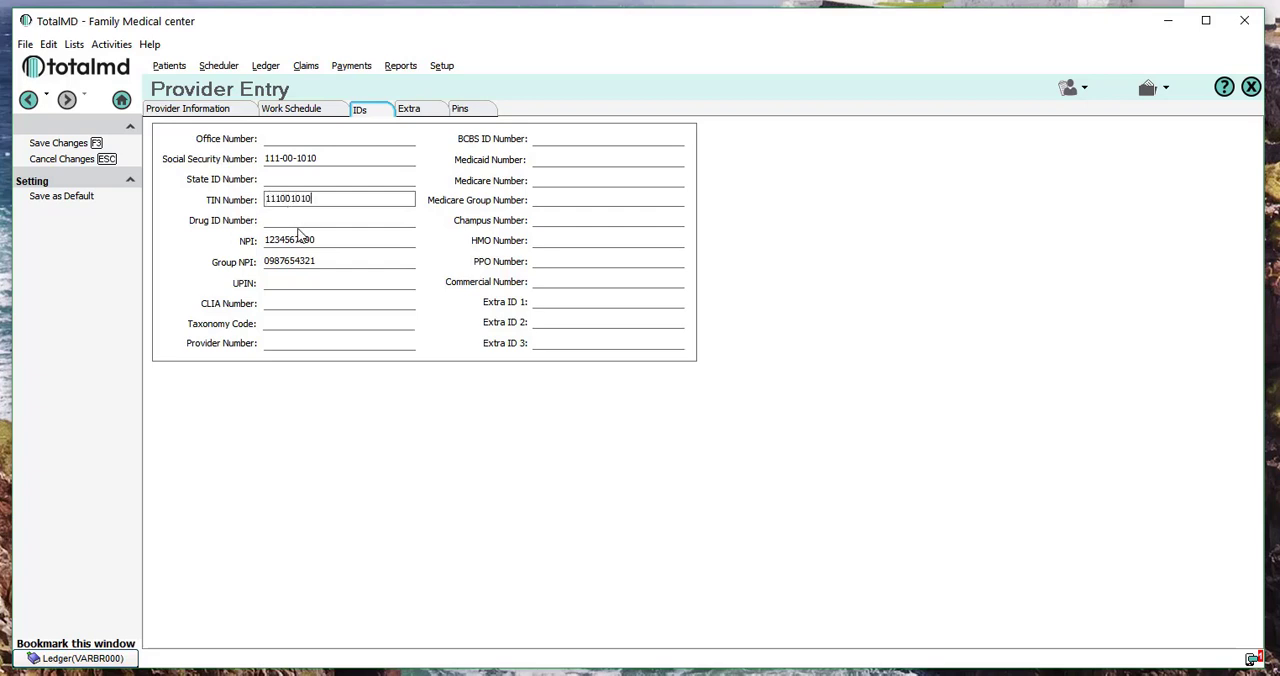
click(37, 145)
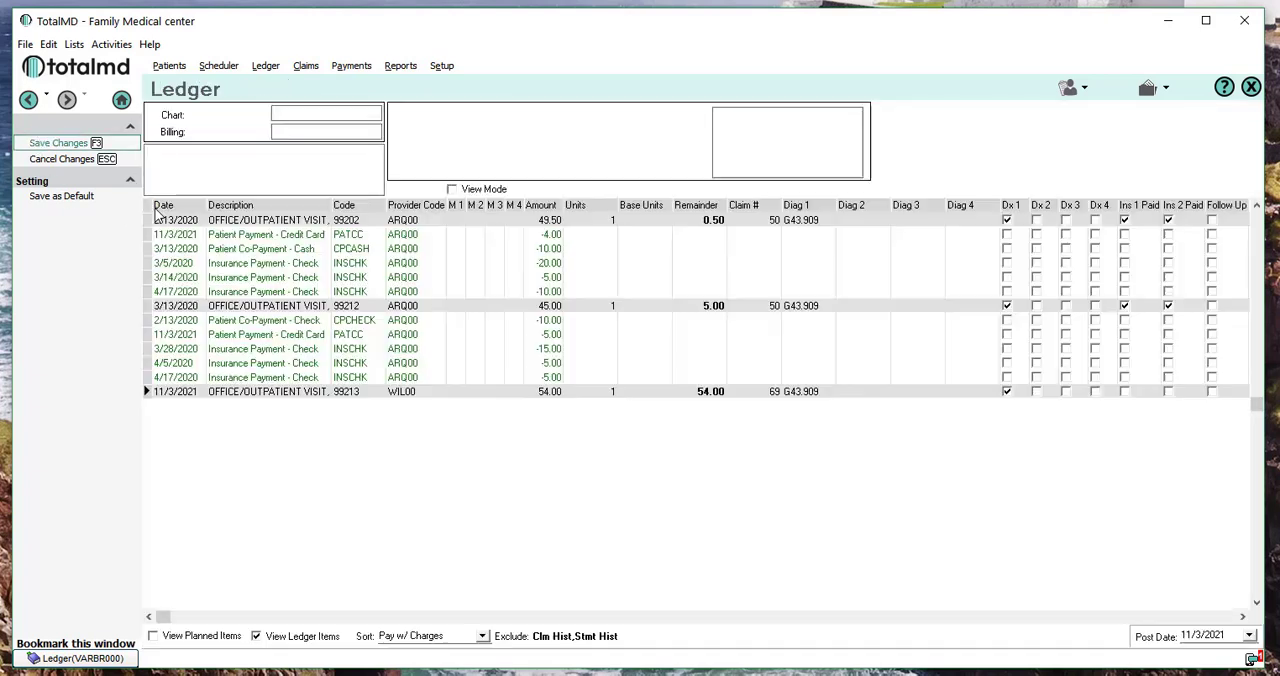
click(62, 146)
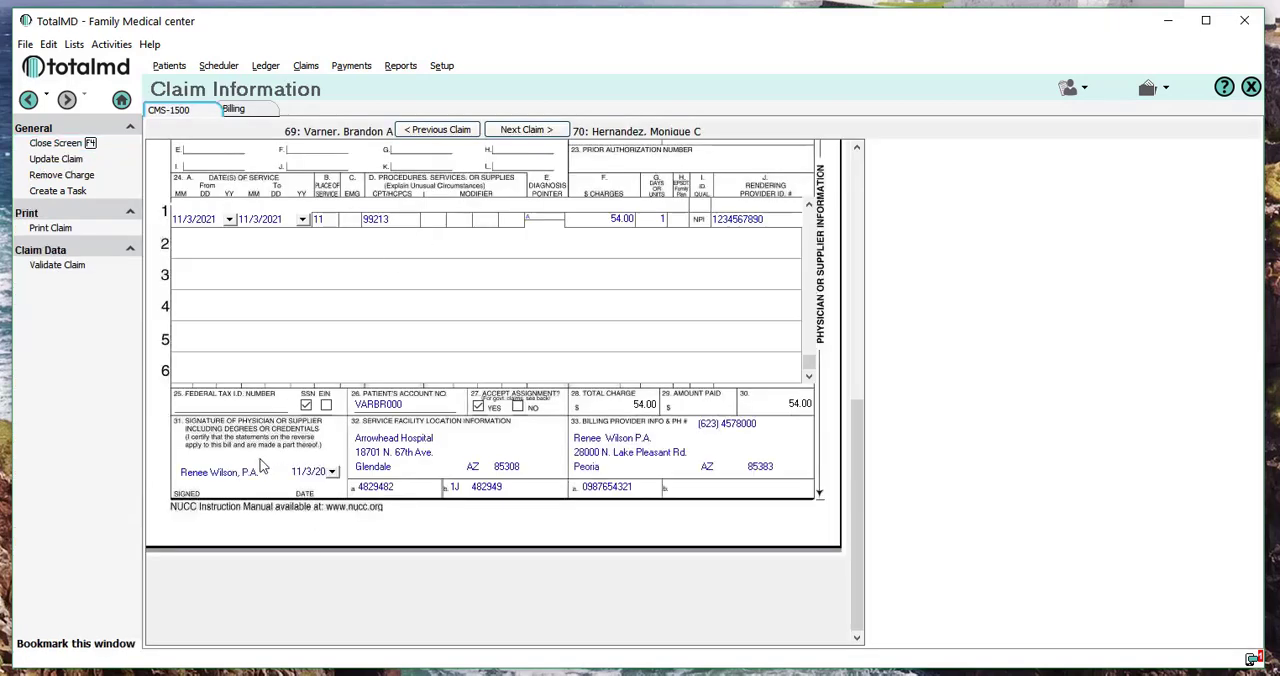
Update the claim with the corrected provider data and check its validation history and billing status.
click(246, 404)
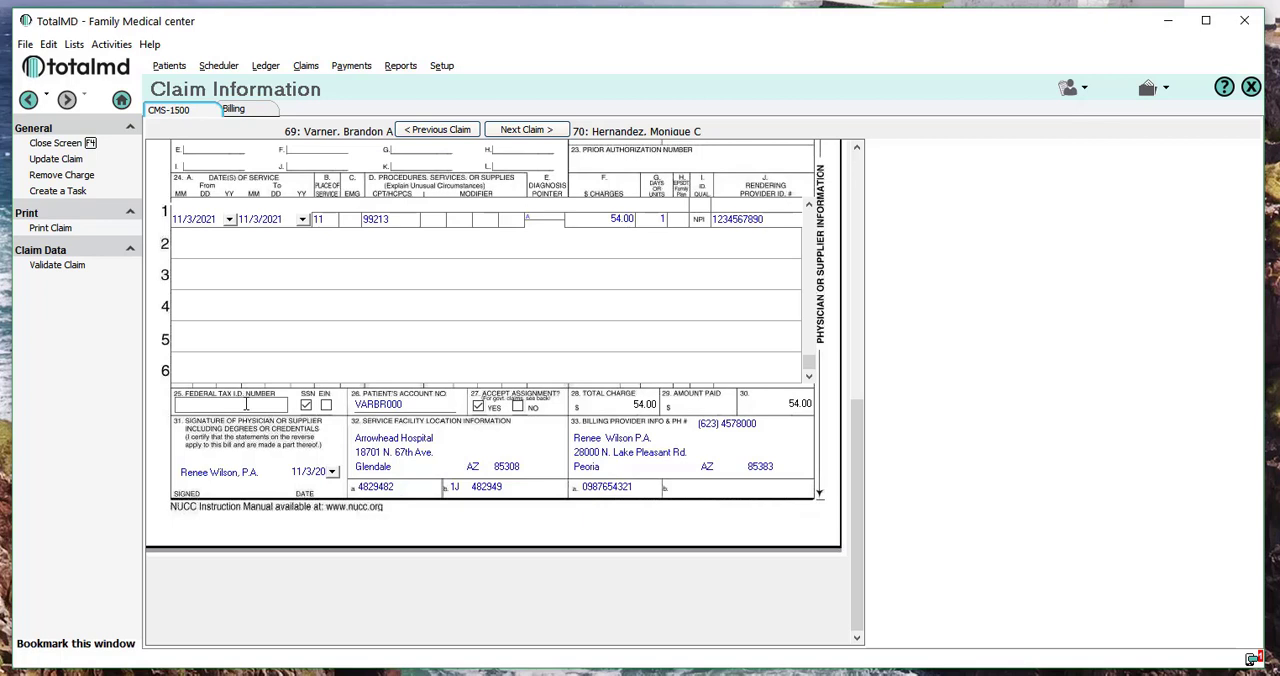
click(33, 162)
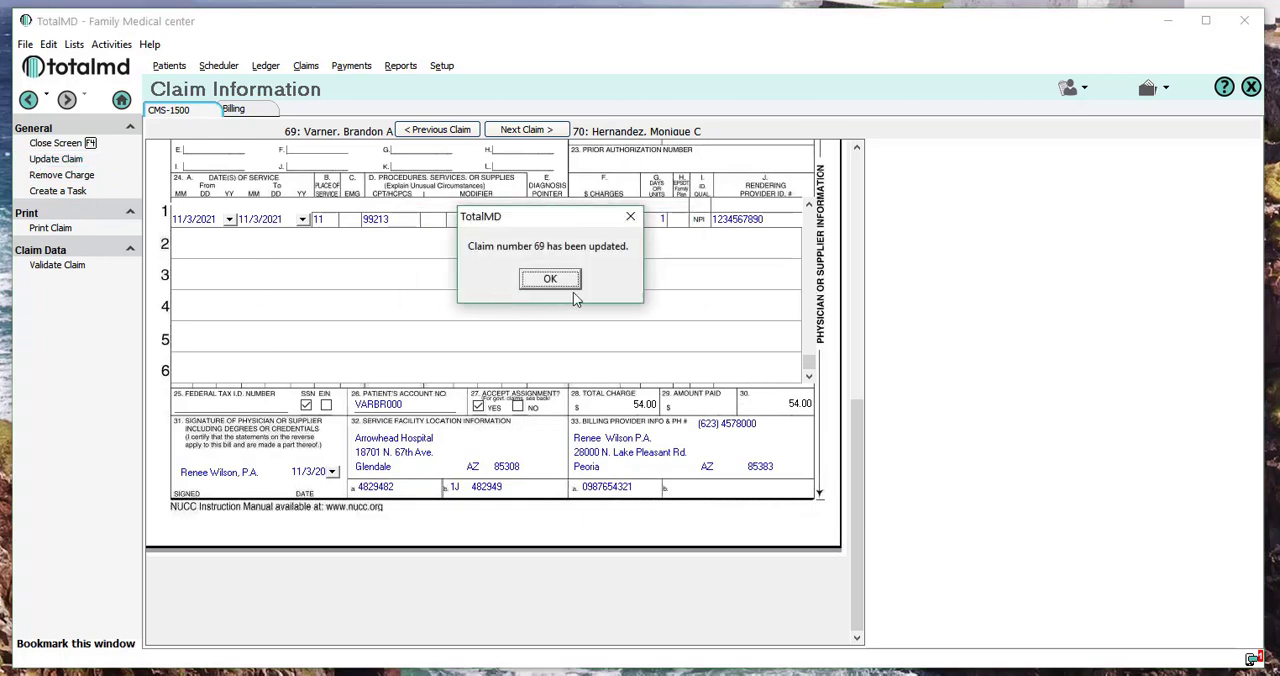
click(566, 281)
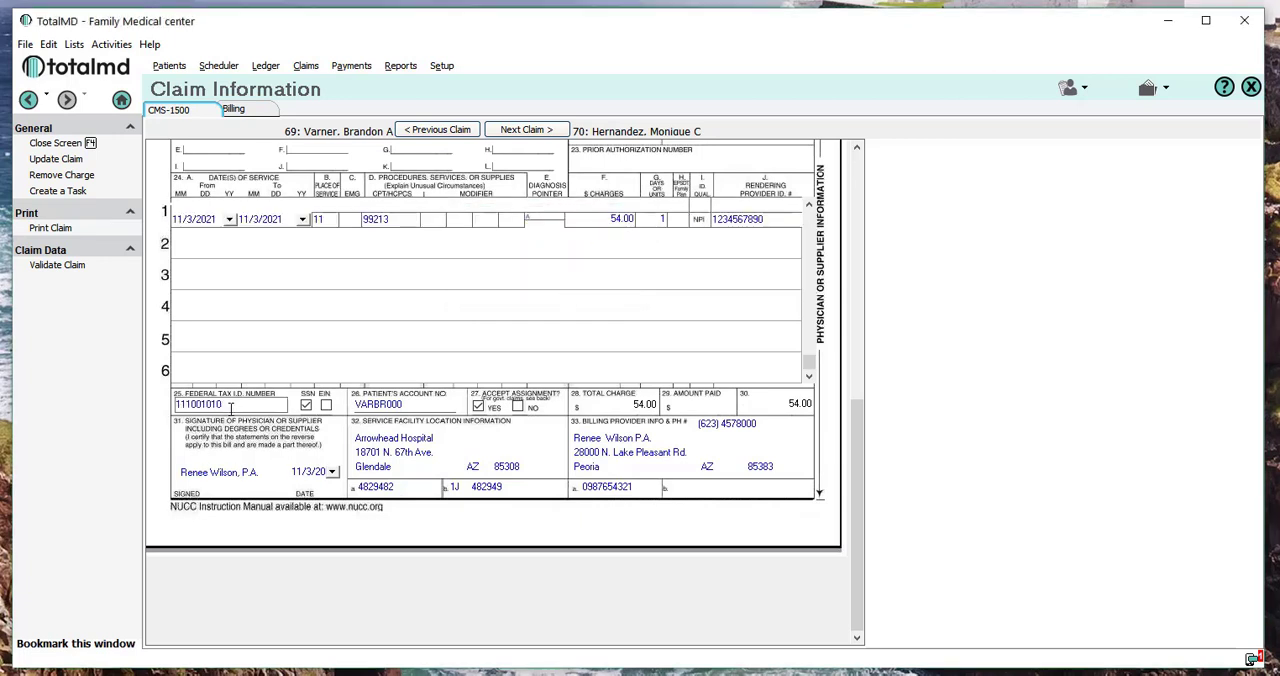
click(236, 110)
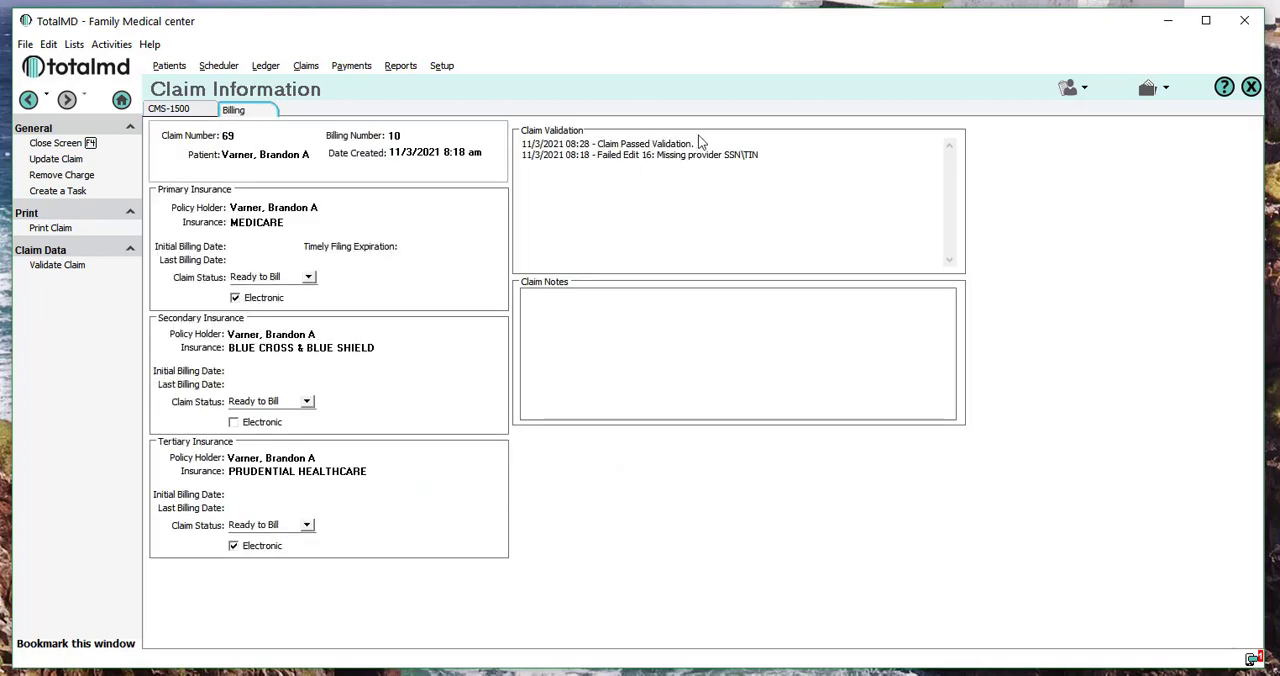
Go to the next failed claim and review its validation message and the service facility box on the CMS-1500 form.
click(172, 110)
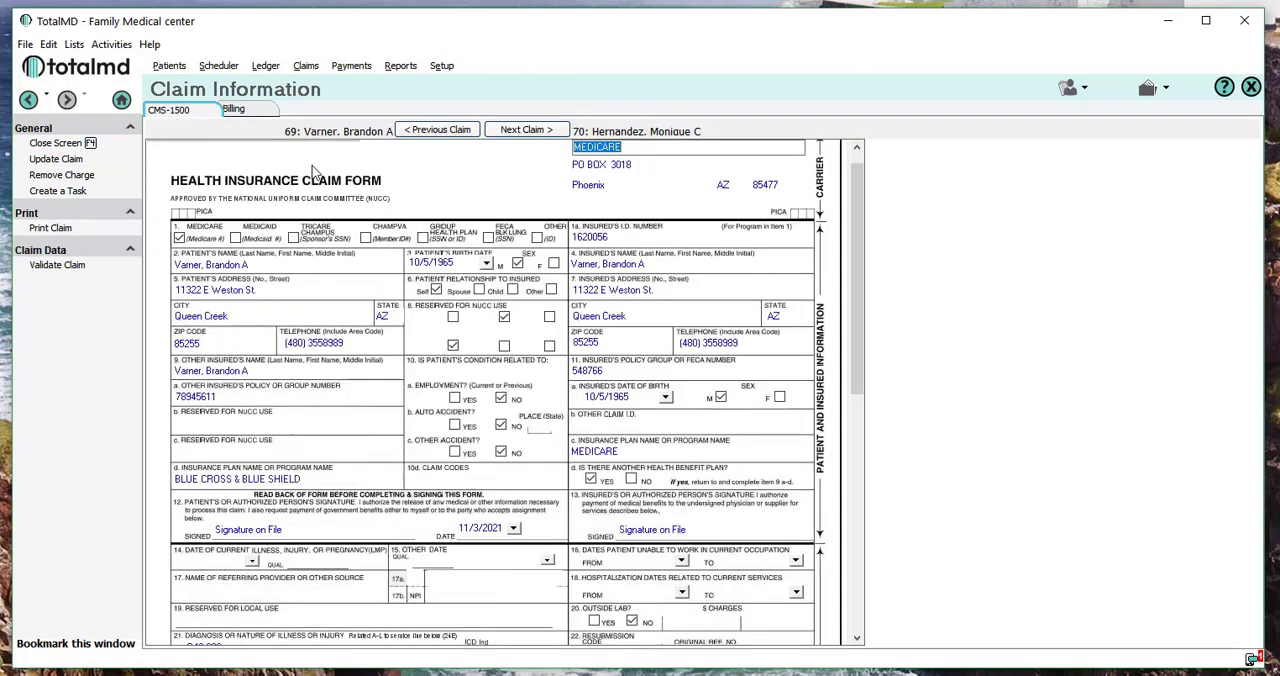
click(538, 134)
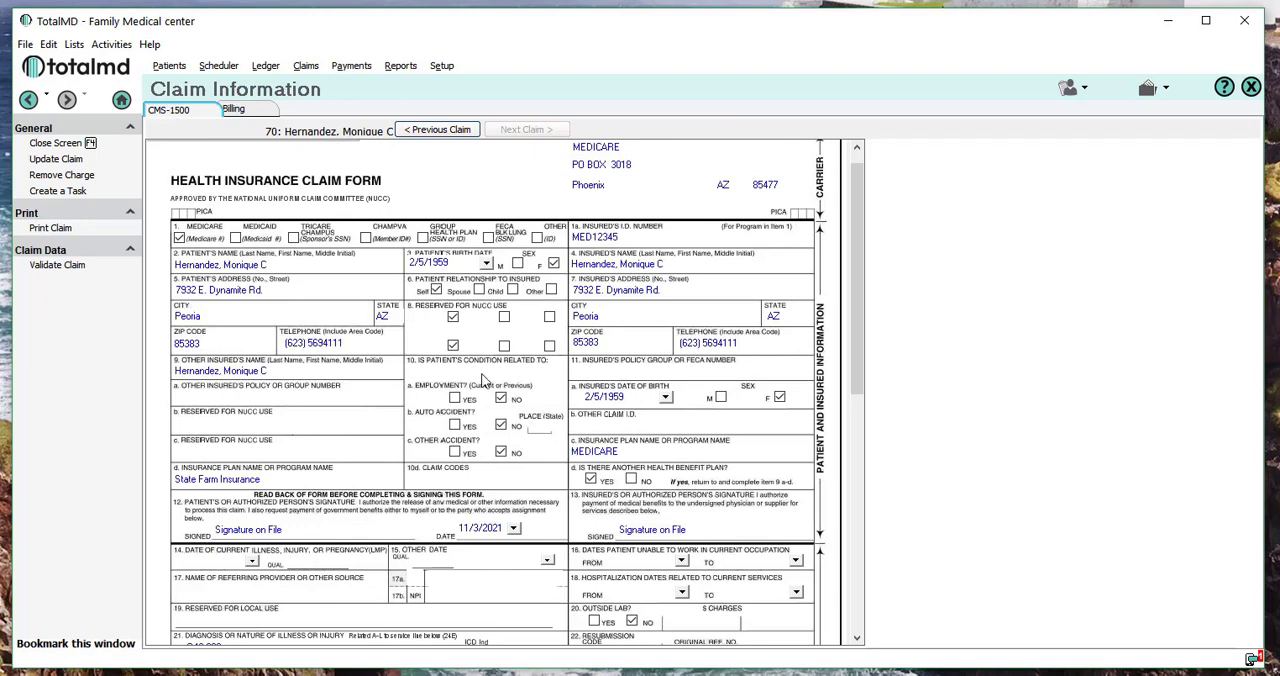
click(246, 108)
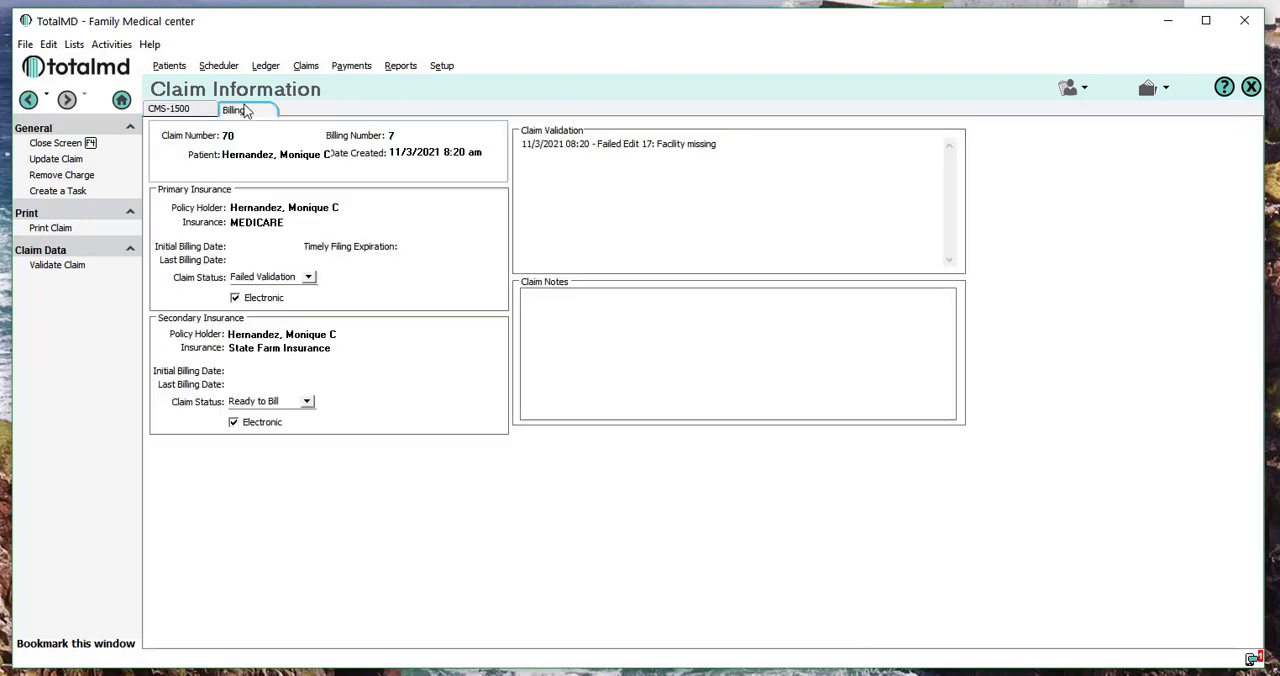
click(182, 108)
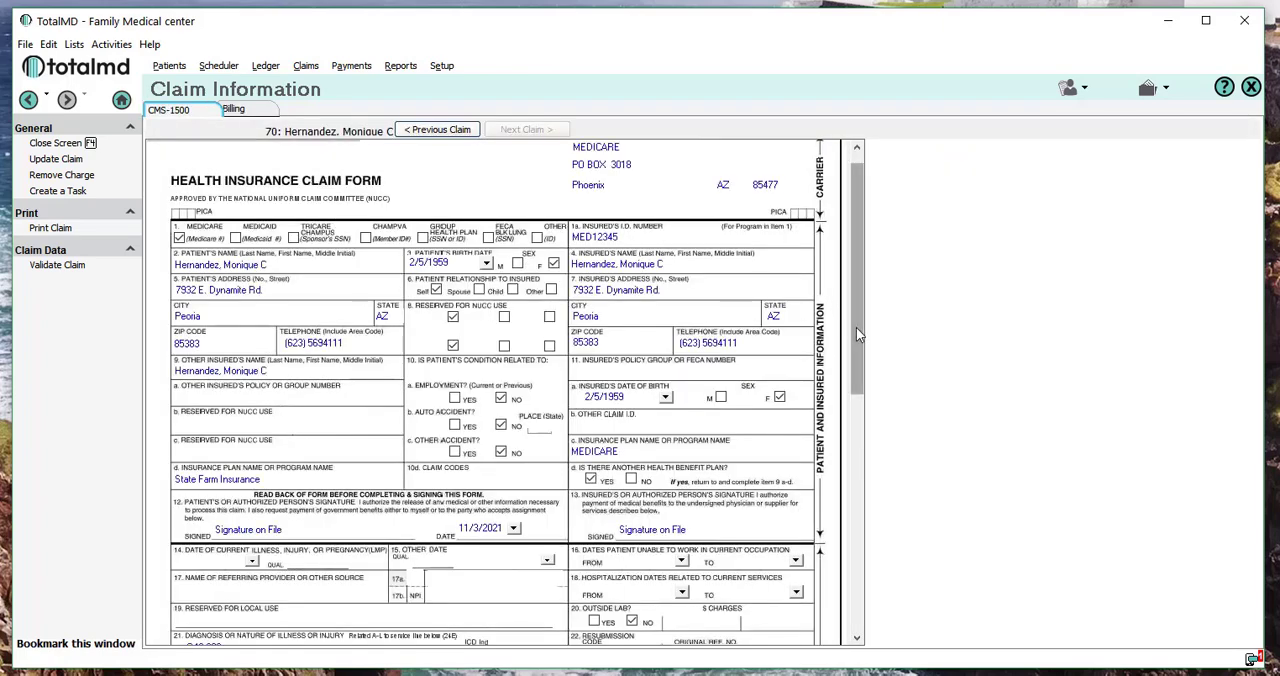
drag(857, 350, 812, 602)
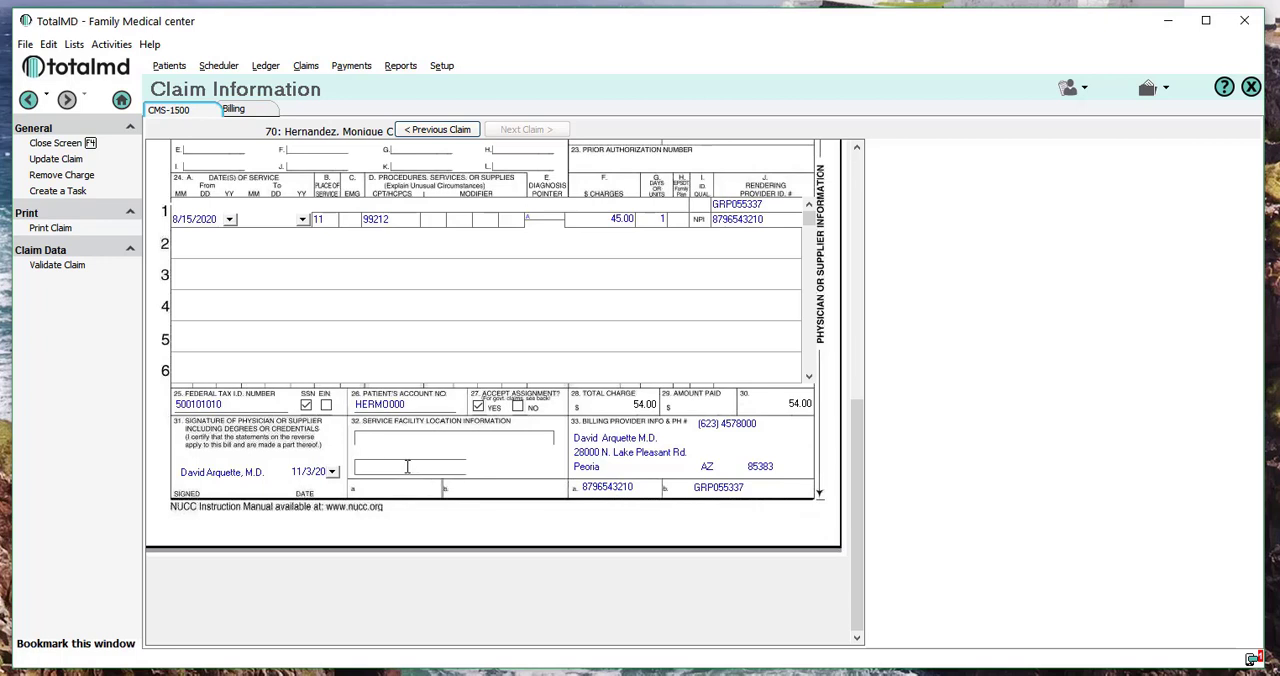
Open the billing record linked to this claim, set its facility to Arrowhead Hospital (ARR00), and save it.
click(232, 112)
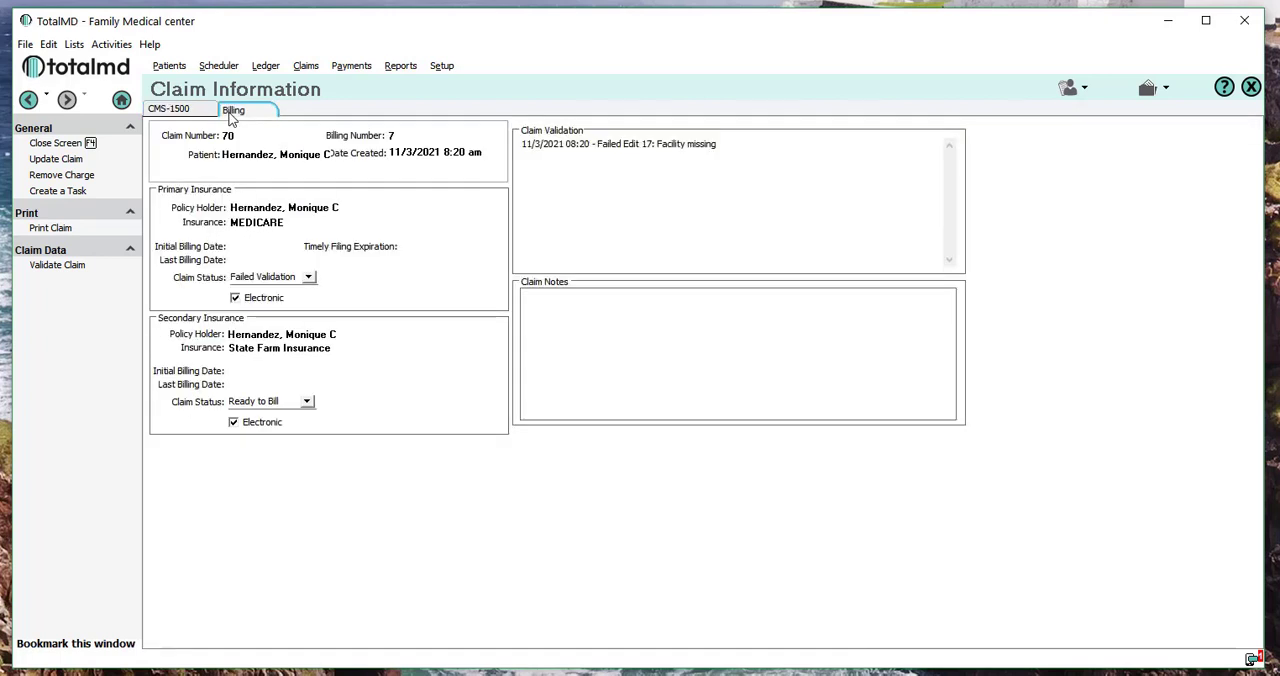
click(390, 137)
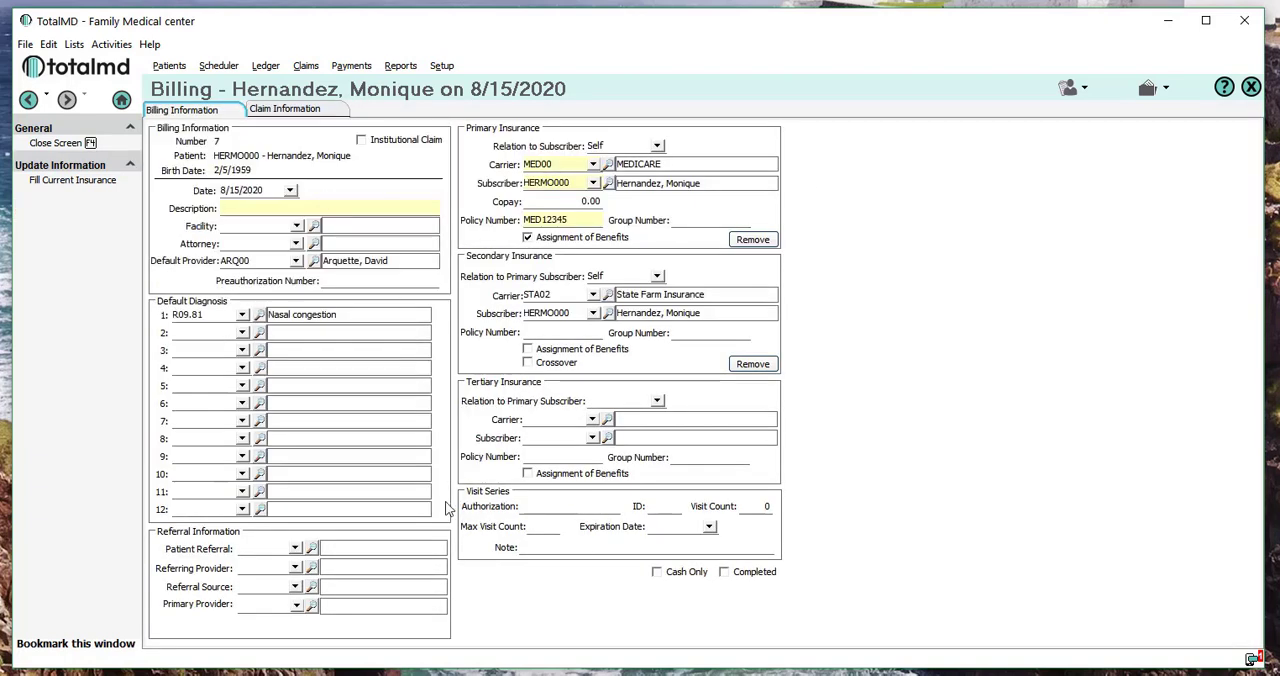
click(241, 224)
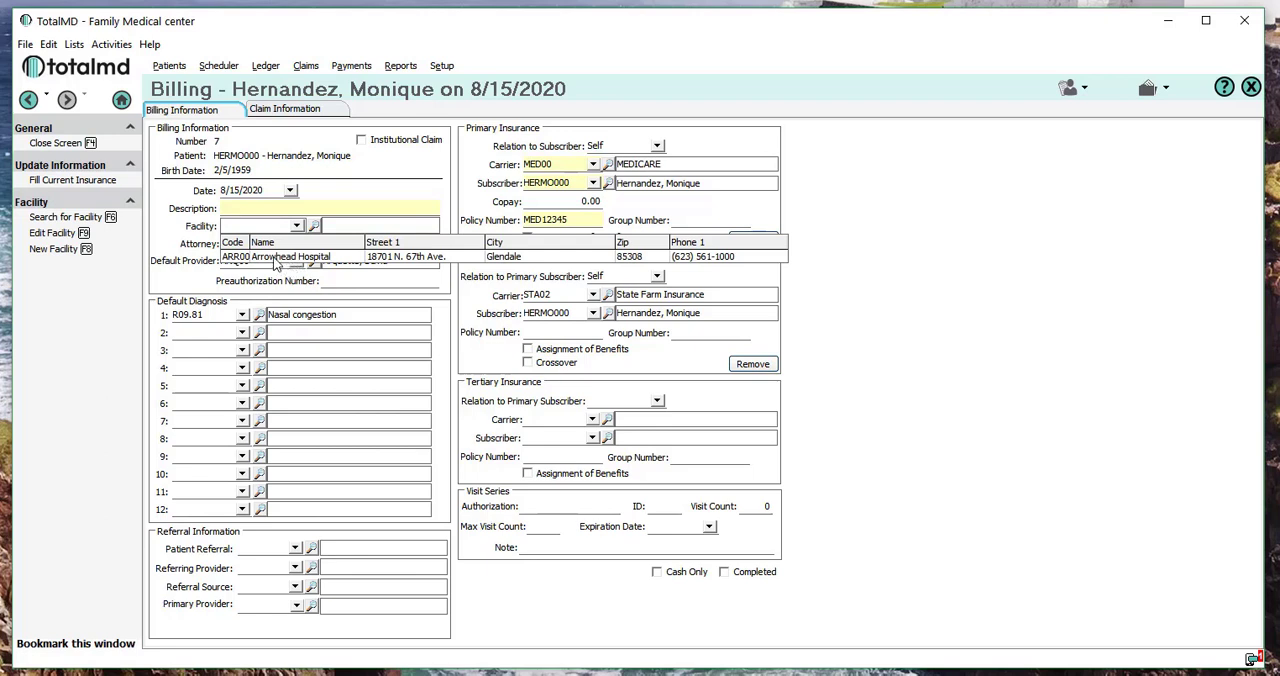
click(277, 257)
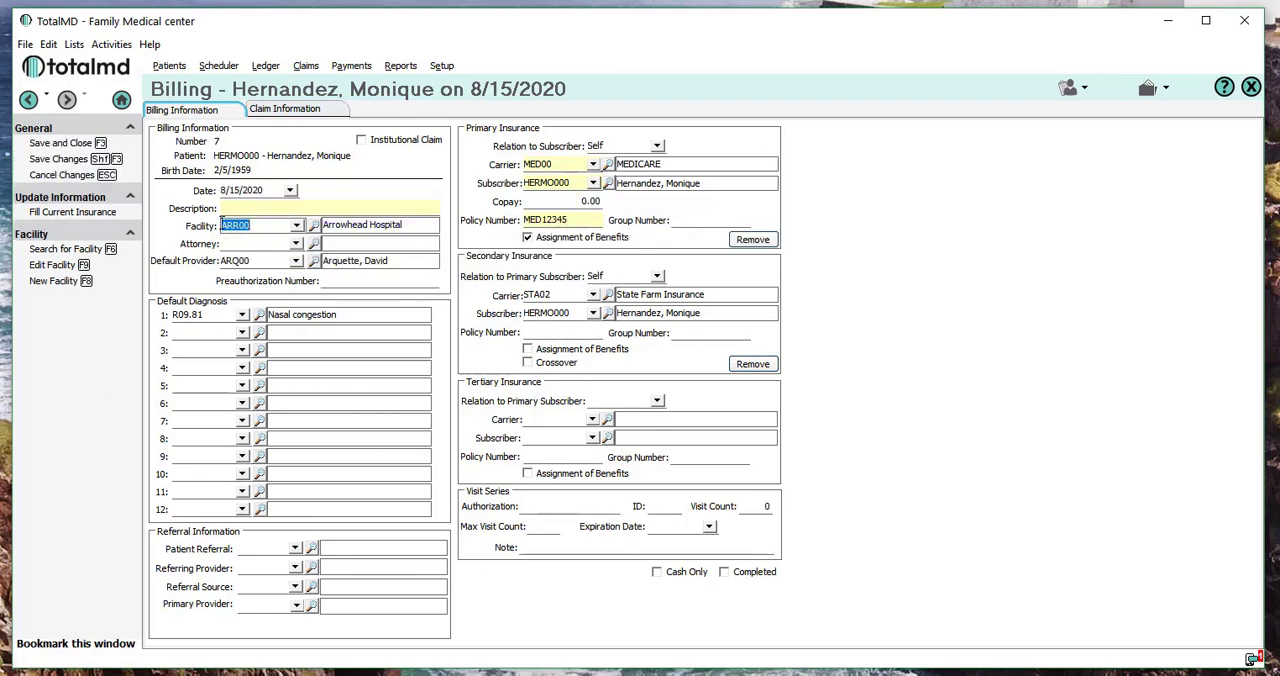
click(57, 159)
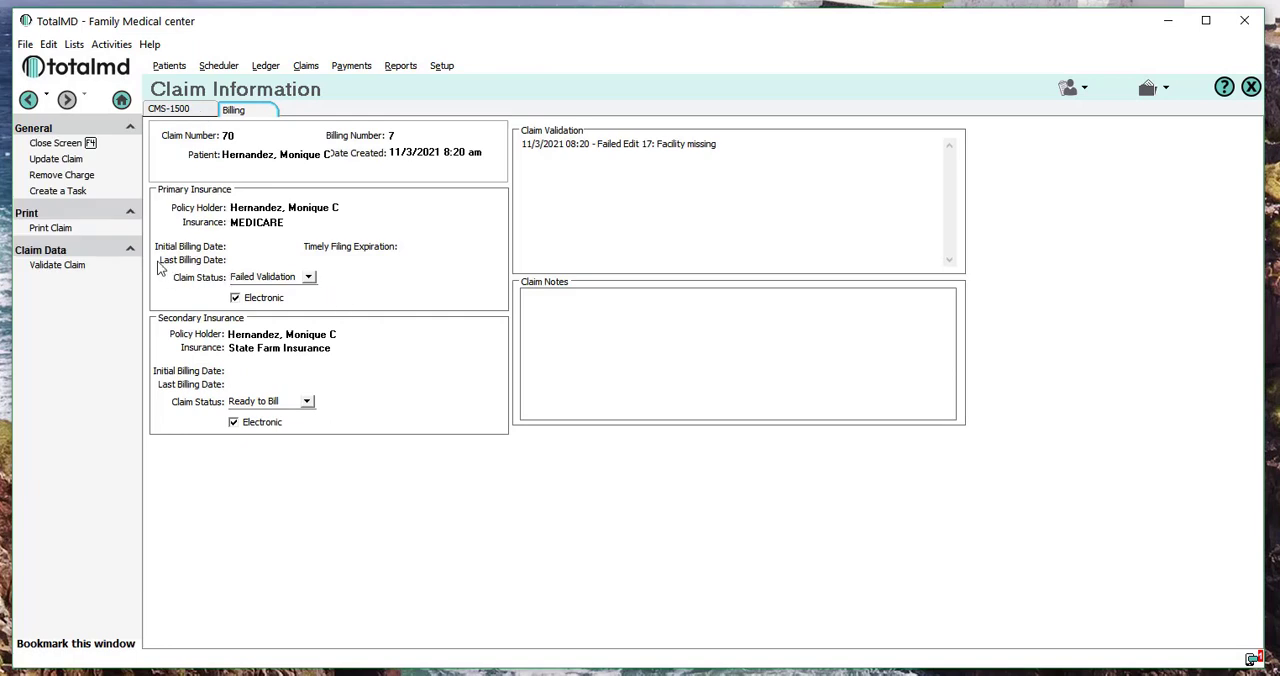
Update the claim with the added facility and check the service facility box on its CMS-1500 form.
click(68, 162)
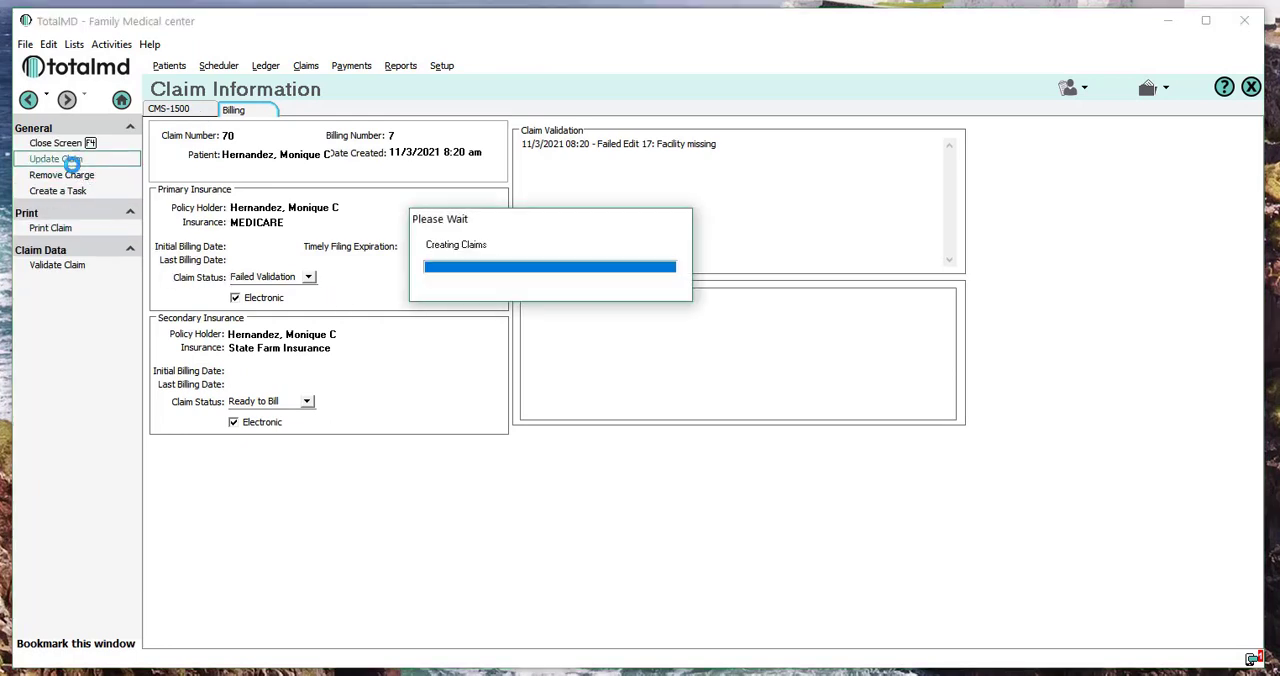
click(576, 279)
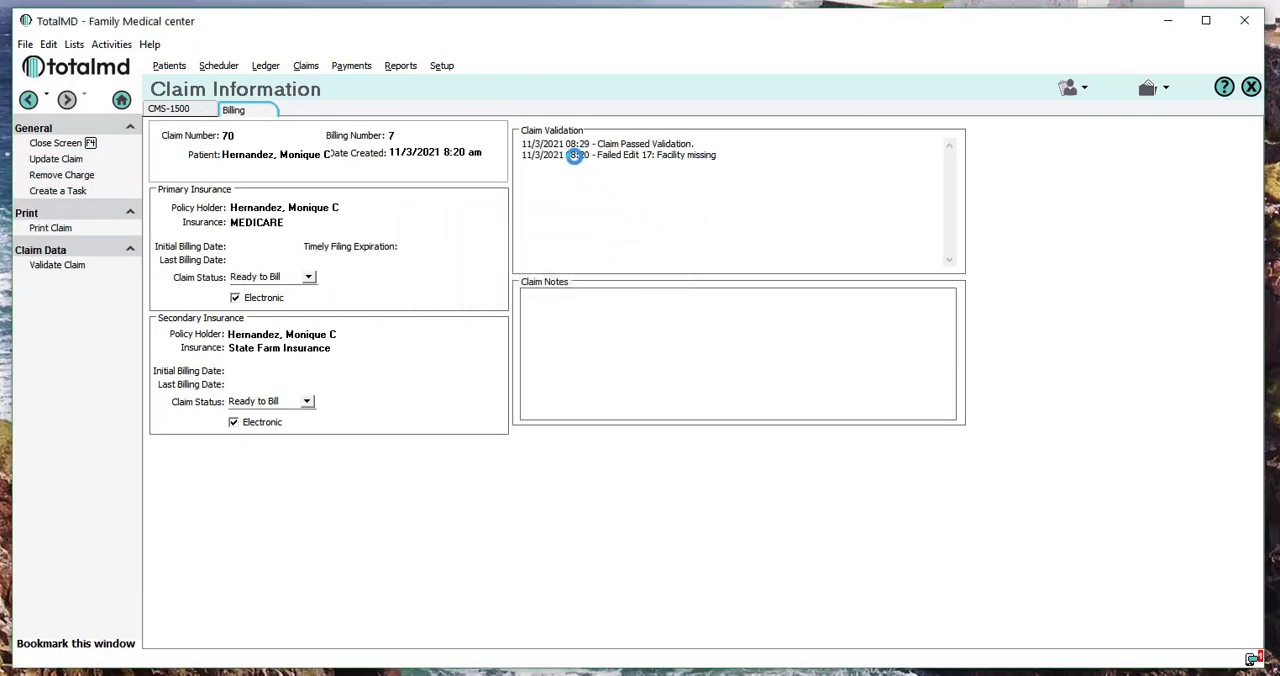
click(190, 109)
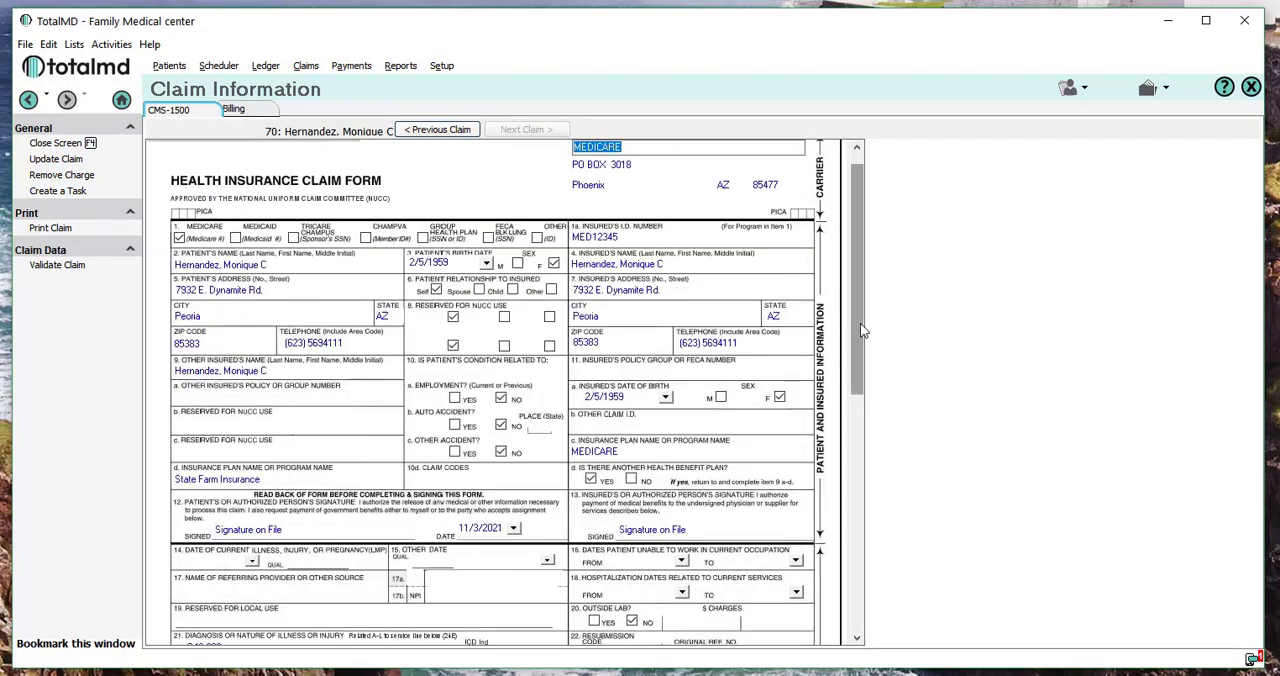
drag(857, 323, 857, 555)
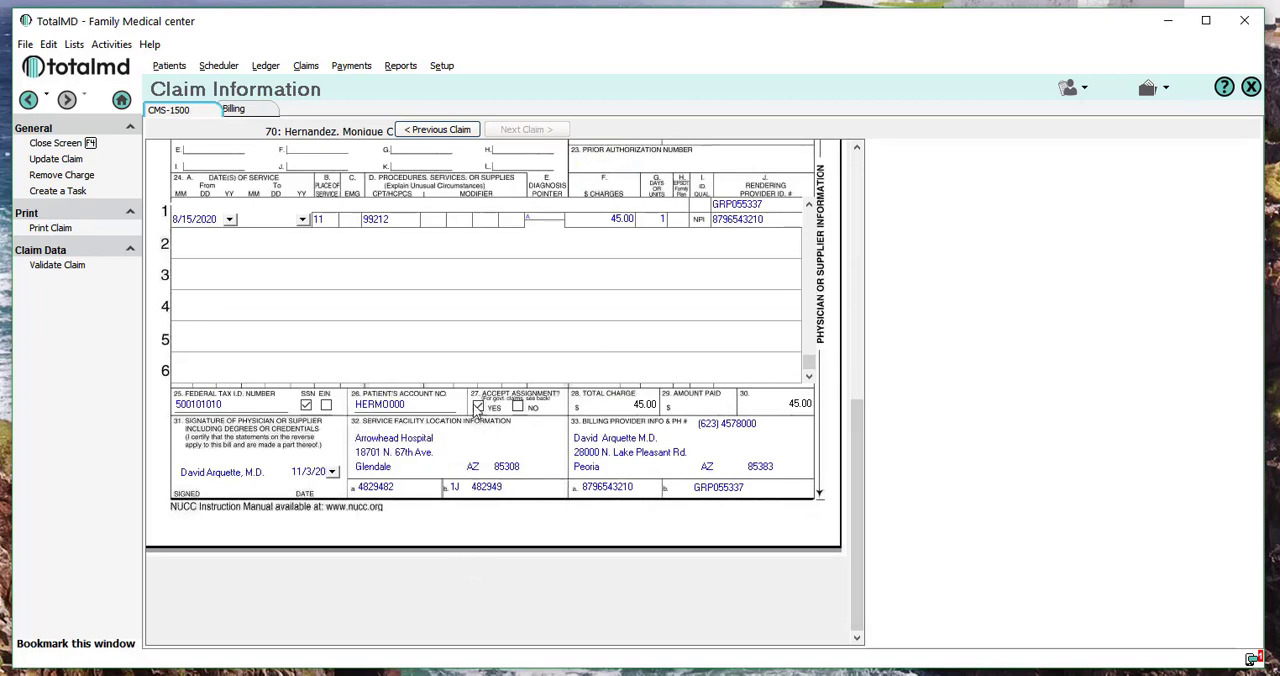
Return to the claim list, filter it to the primary status Ready to Bill, and select both corrected claims.
click(46, 160)
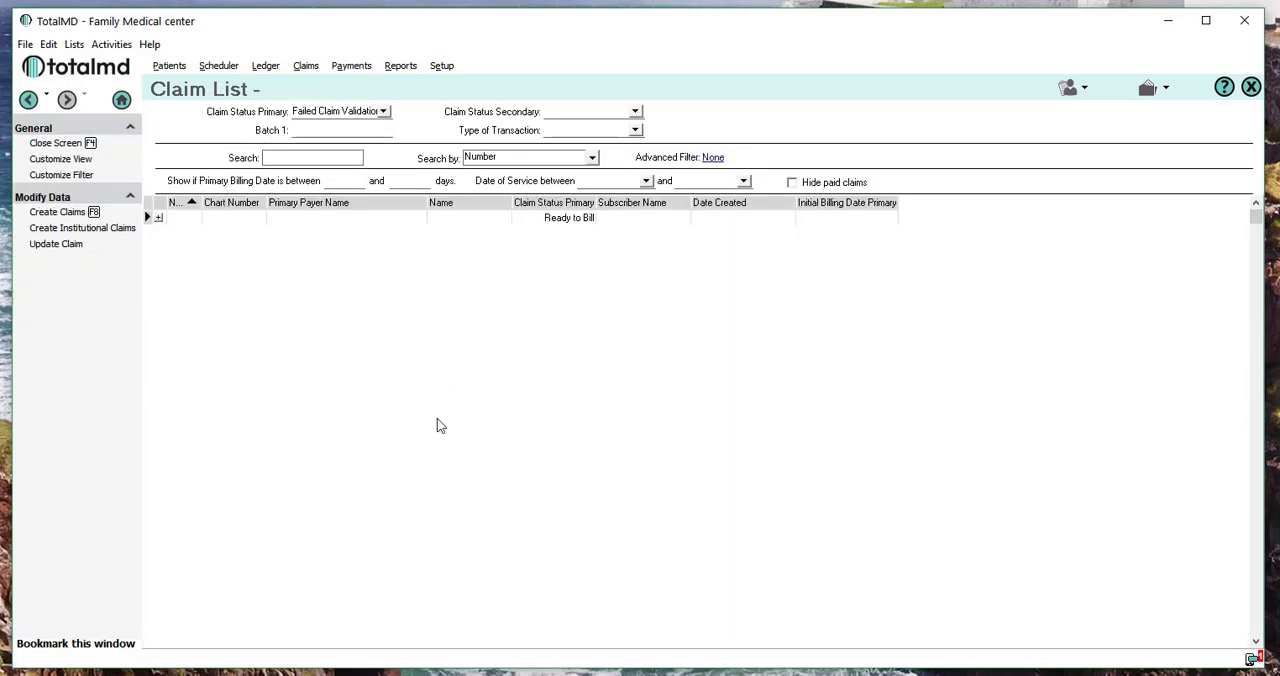
click(384, 113)
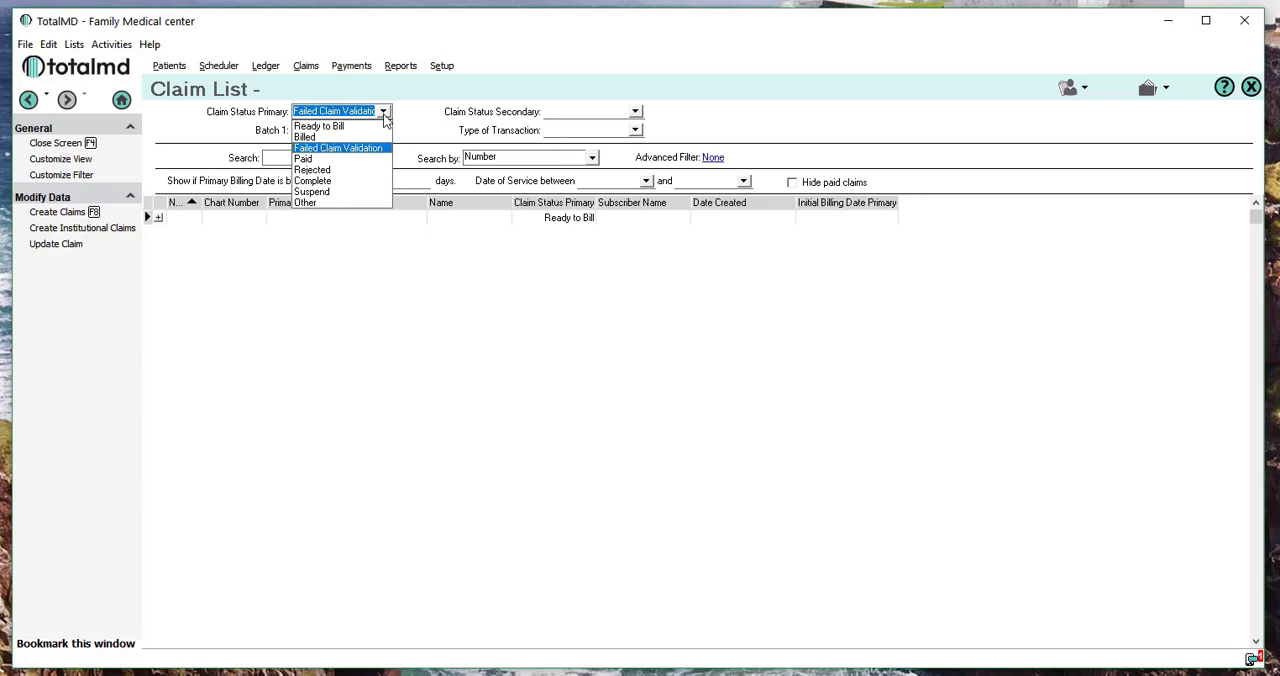
click(340, 127)
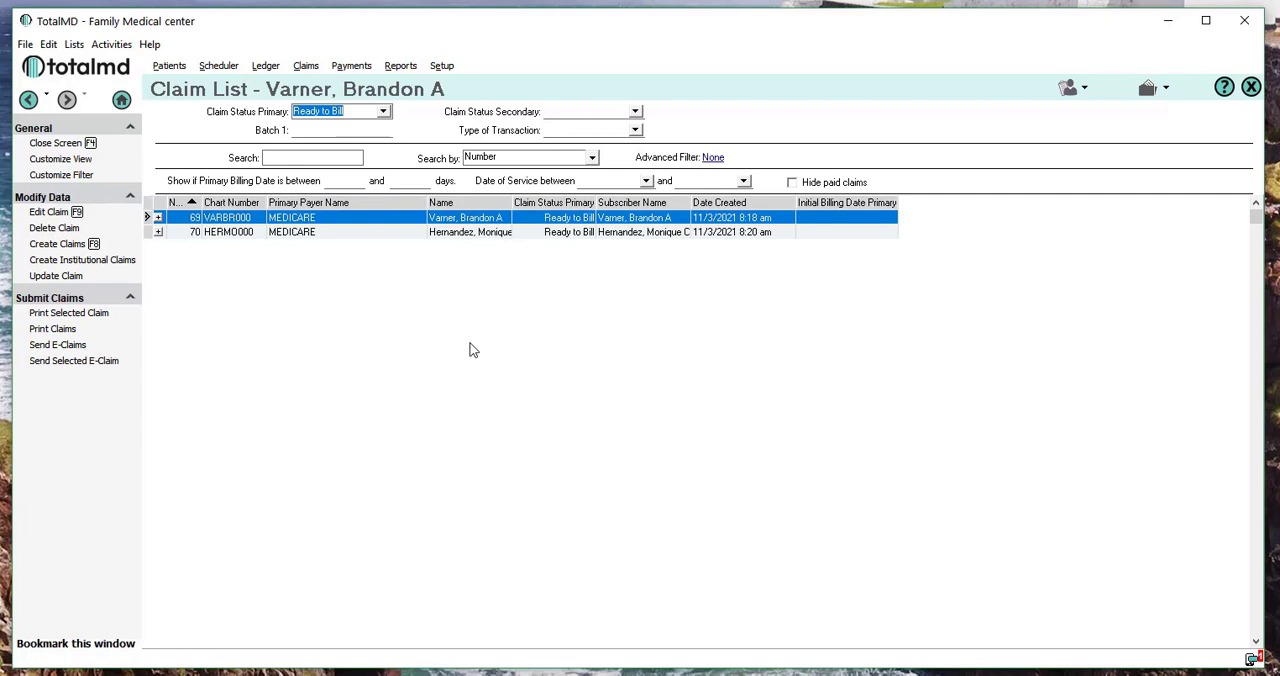
shift+click(465, 234)
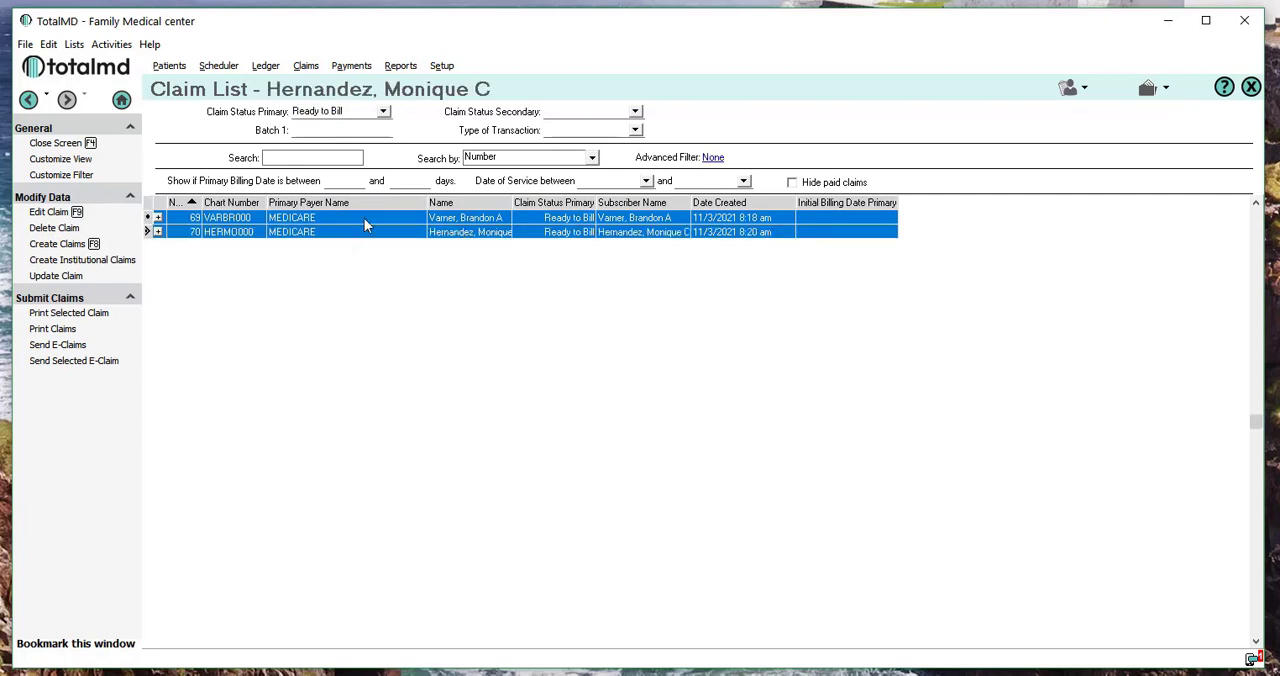